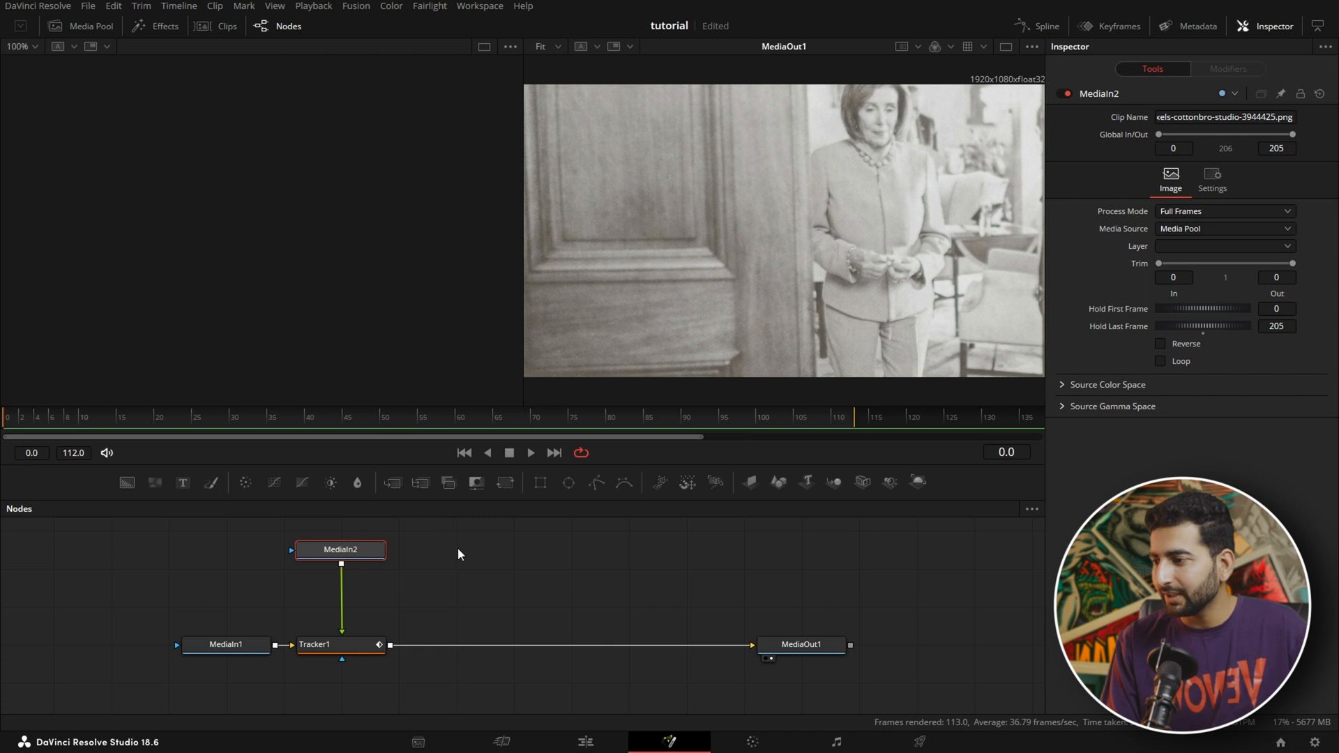
Step: Add a Transform node to the newspaper image, scale it to 0.138 and move its center to about X 0.397, Y 0.557
left_click(504, 481)
left_click_drag(1129, 287, 1072, 288)
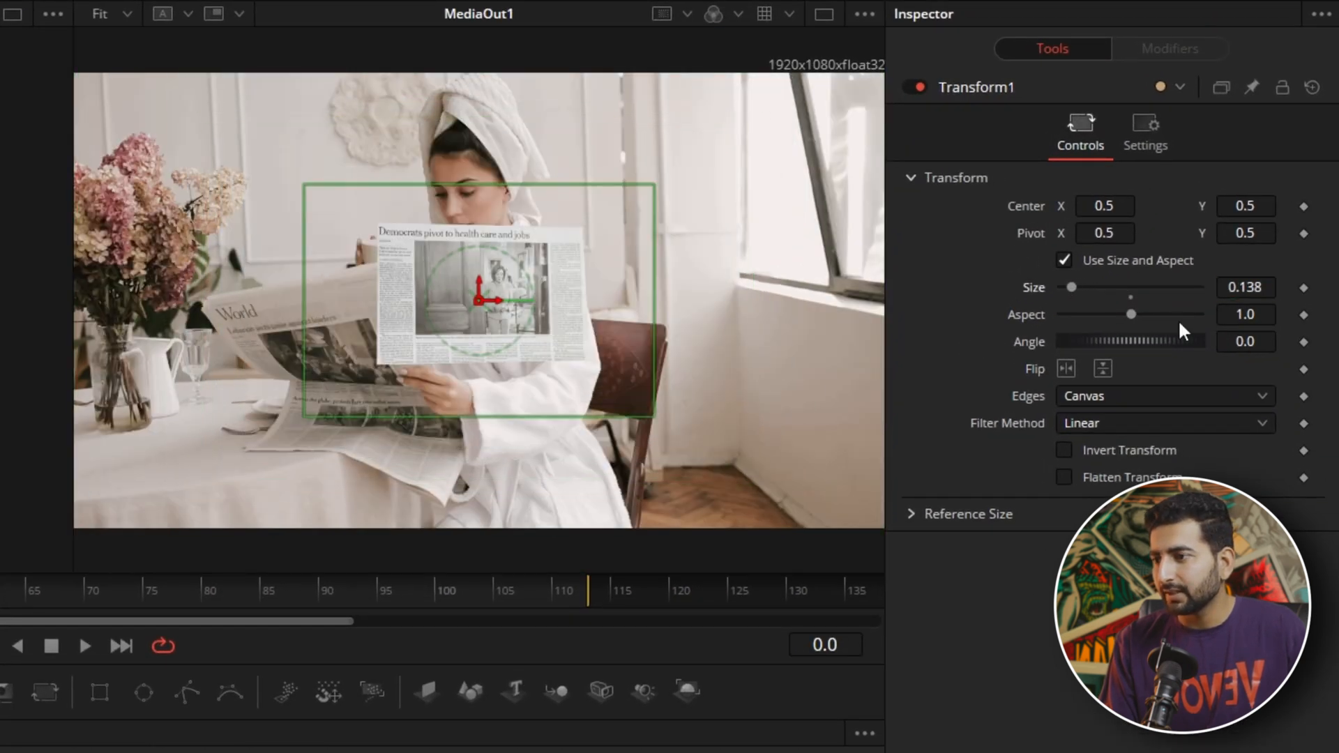
left_click_drag(479, 300, 220, 207)
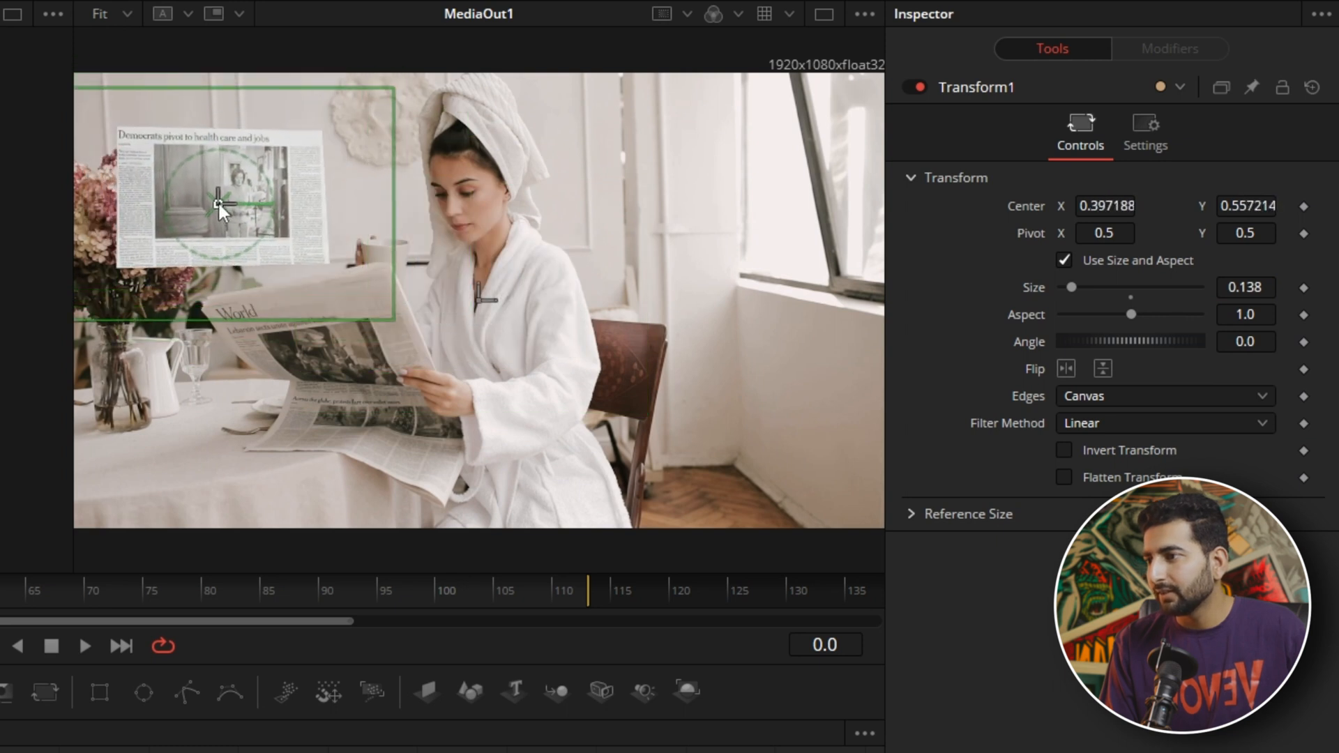
key("Right")
key("Right")
key("Left")
key("Left")
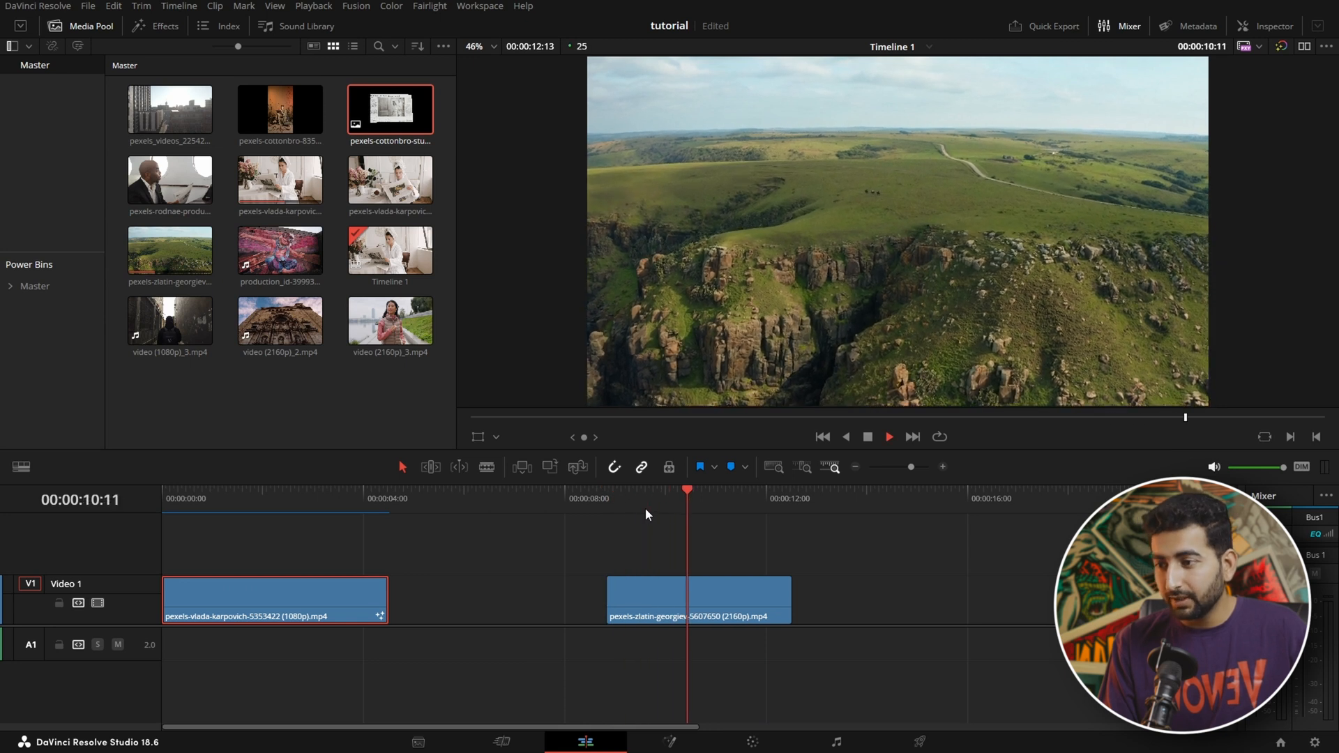
Step: Stop playback and open the pexels-zlatin-georgiev landscape clip on the Fusion page
key("space")
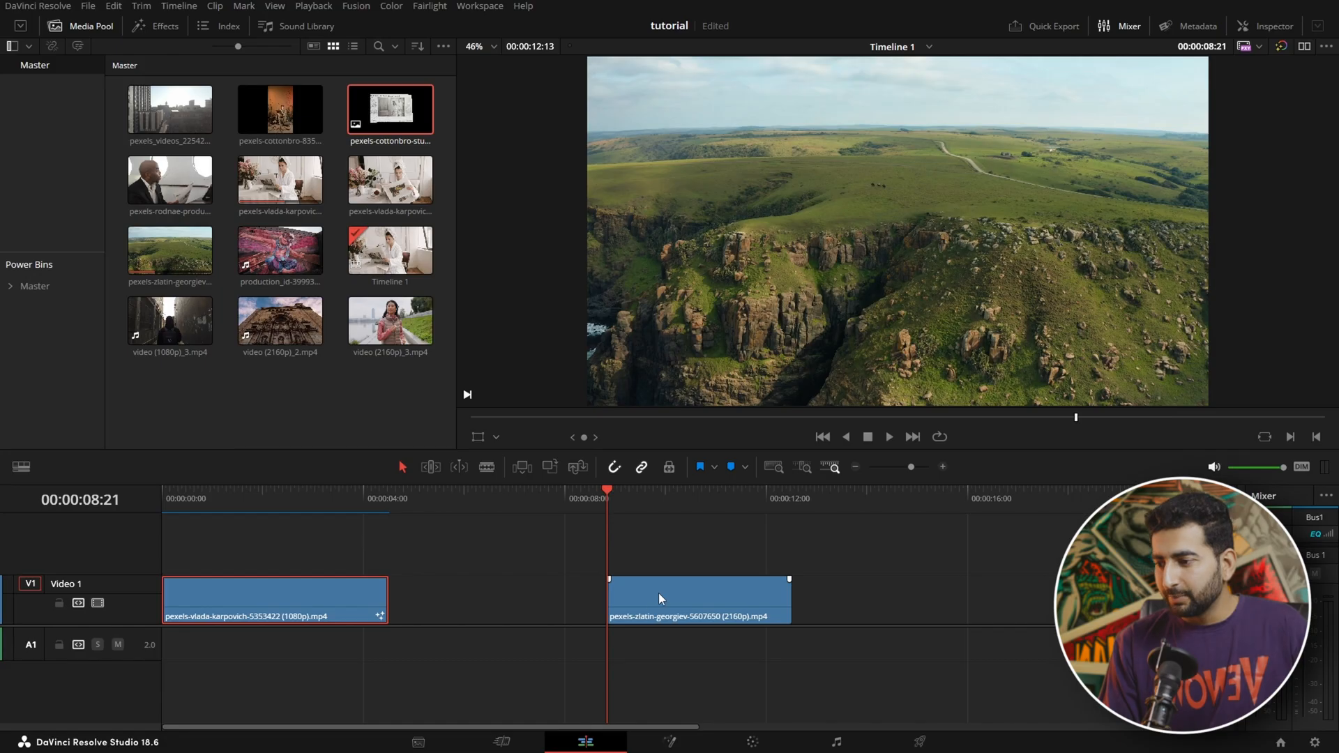
left_click(670, 606)
left_click(698, 733)
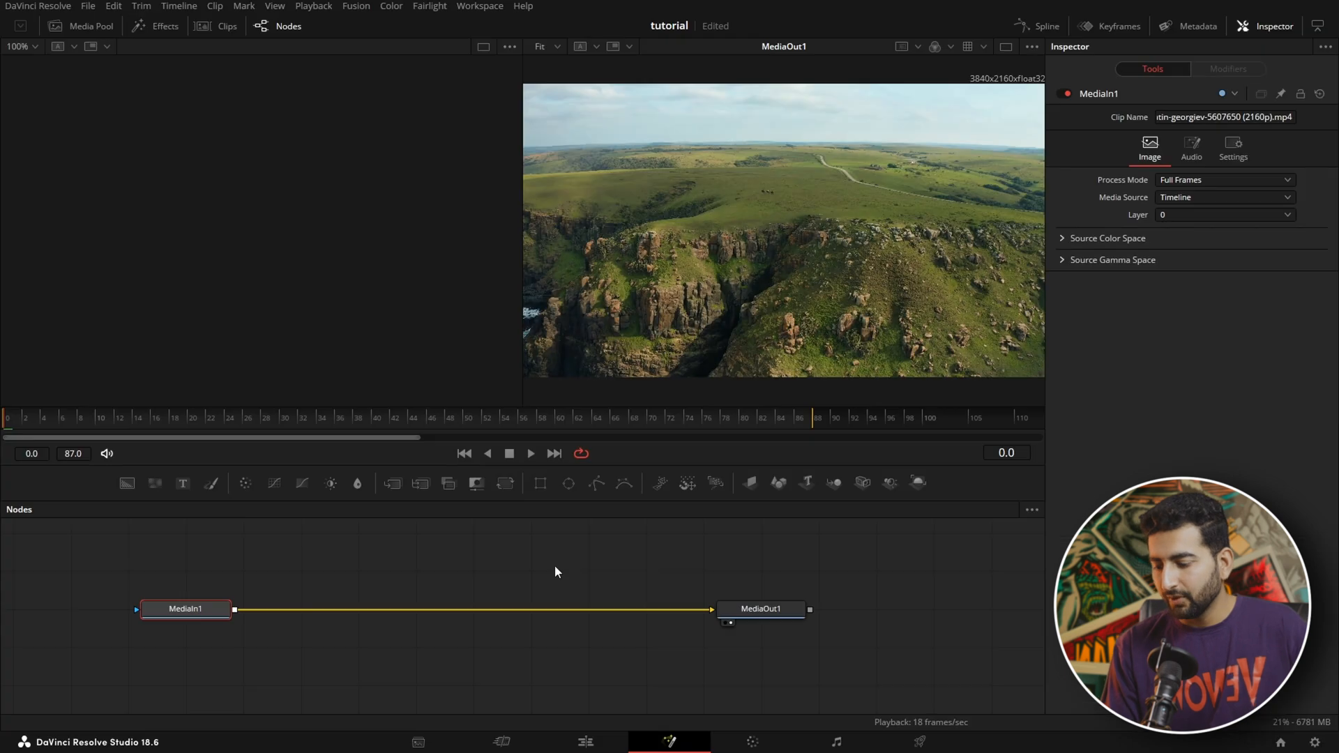
Step: Insert a Tracker node after MediaIn1 and set its Adaptive Mode to Best match
key("ctrl+space")
type("tr")
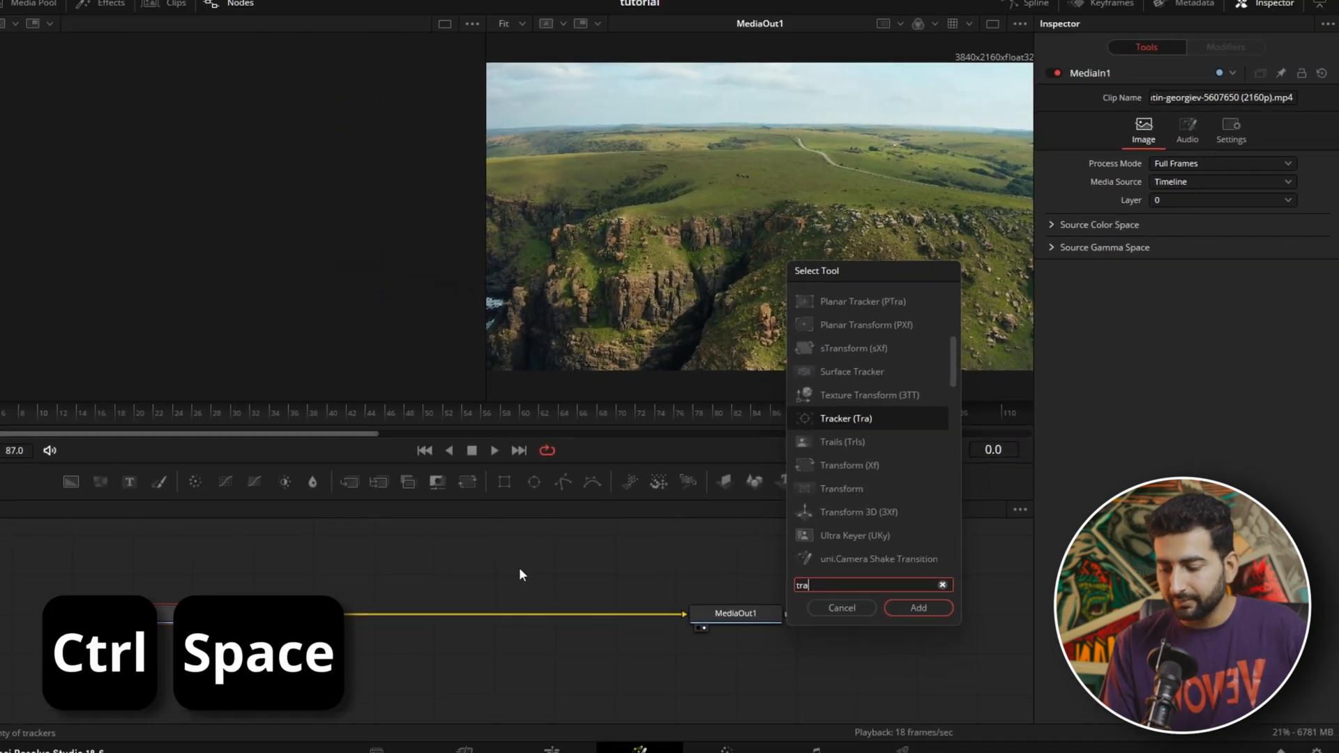
key("Return")
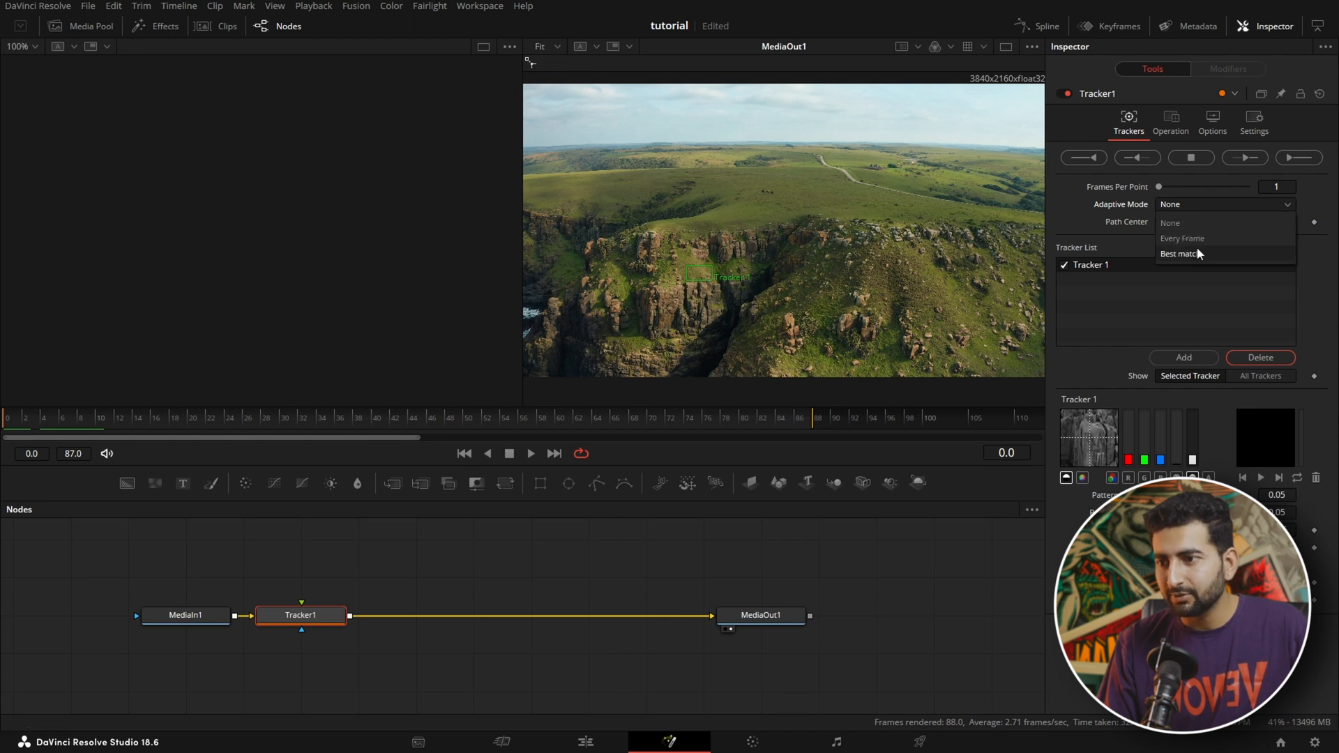
left_click(1198, 253)
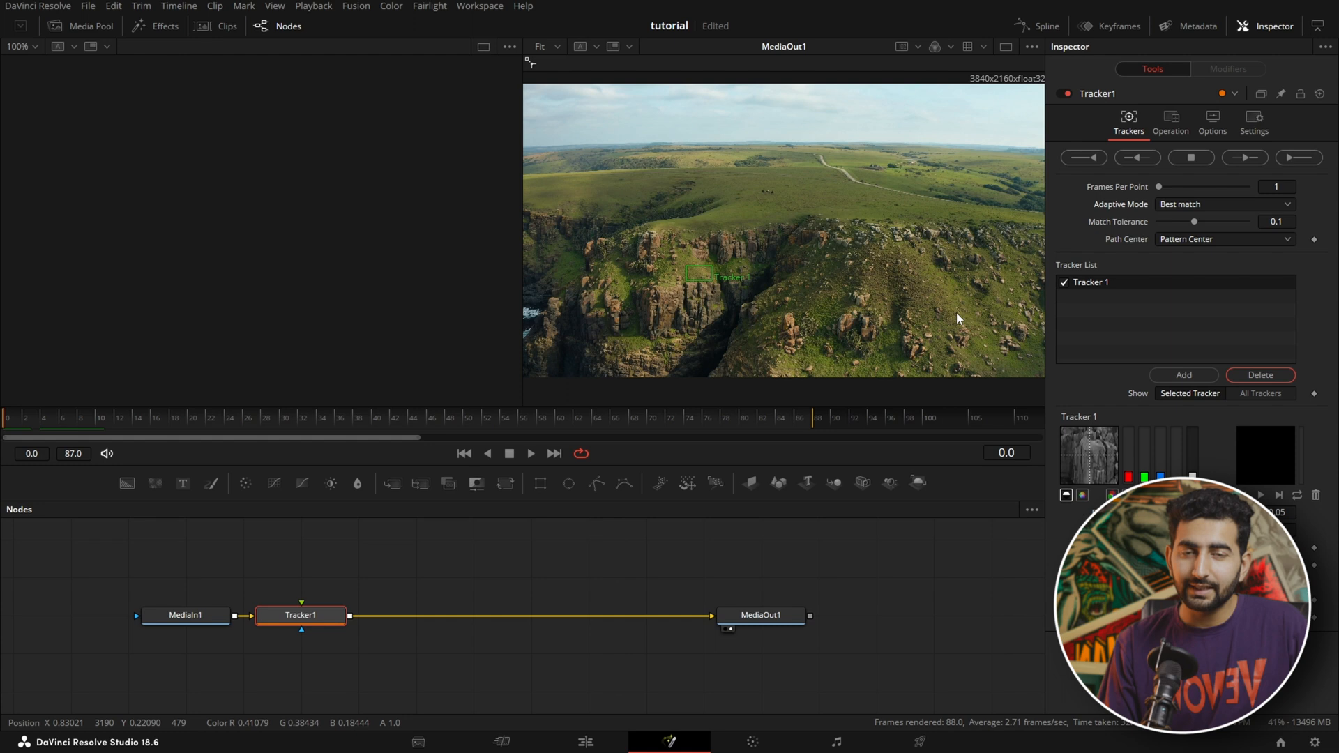
Step: Place one tracker pattern on the cliff rim and a second on the rocks right of the gorge, and track both through the clip
left_click_drag(691, 272, 713, 233)
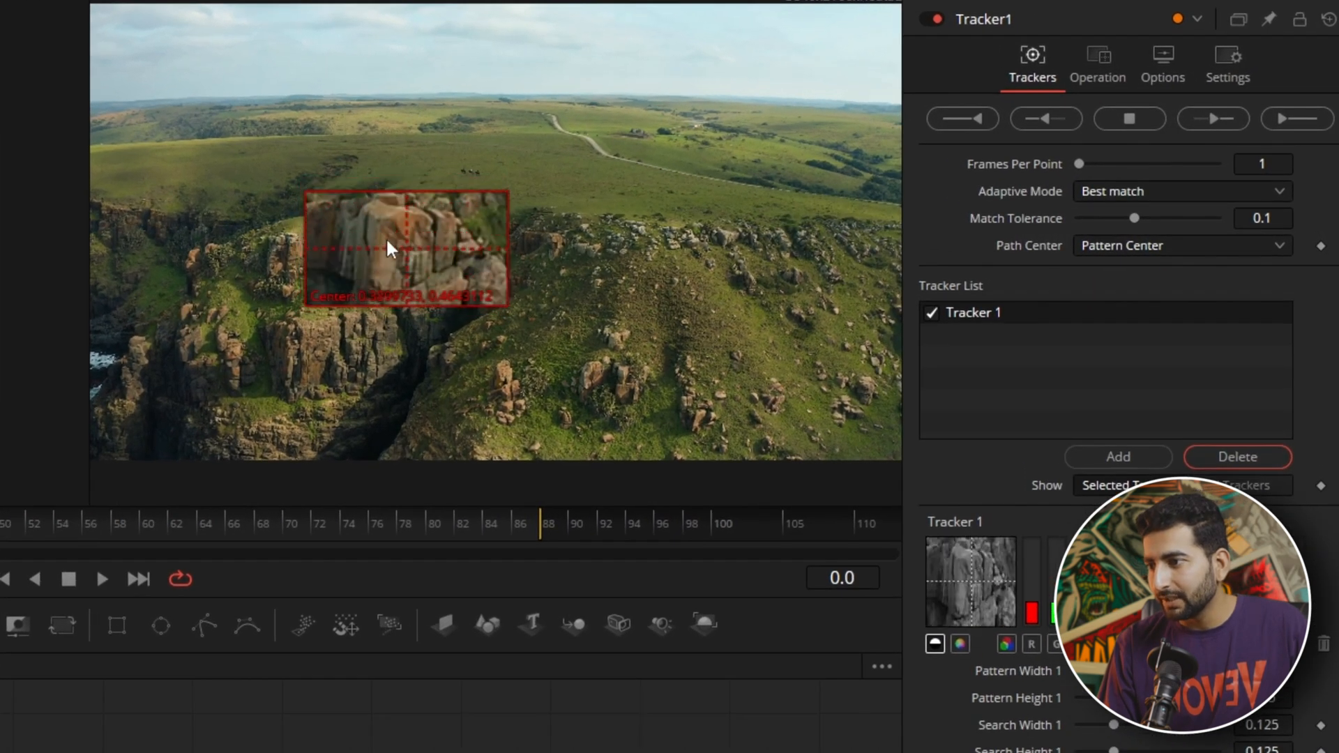
left_click_drag(387, 241, 382, 230)
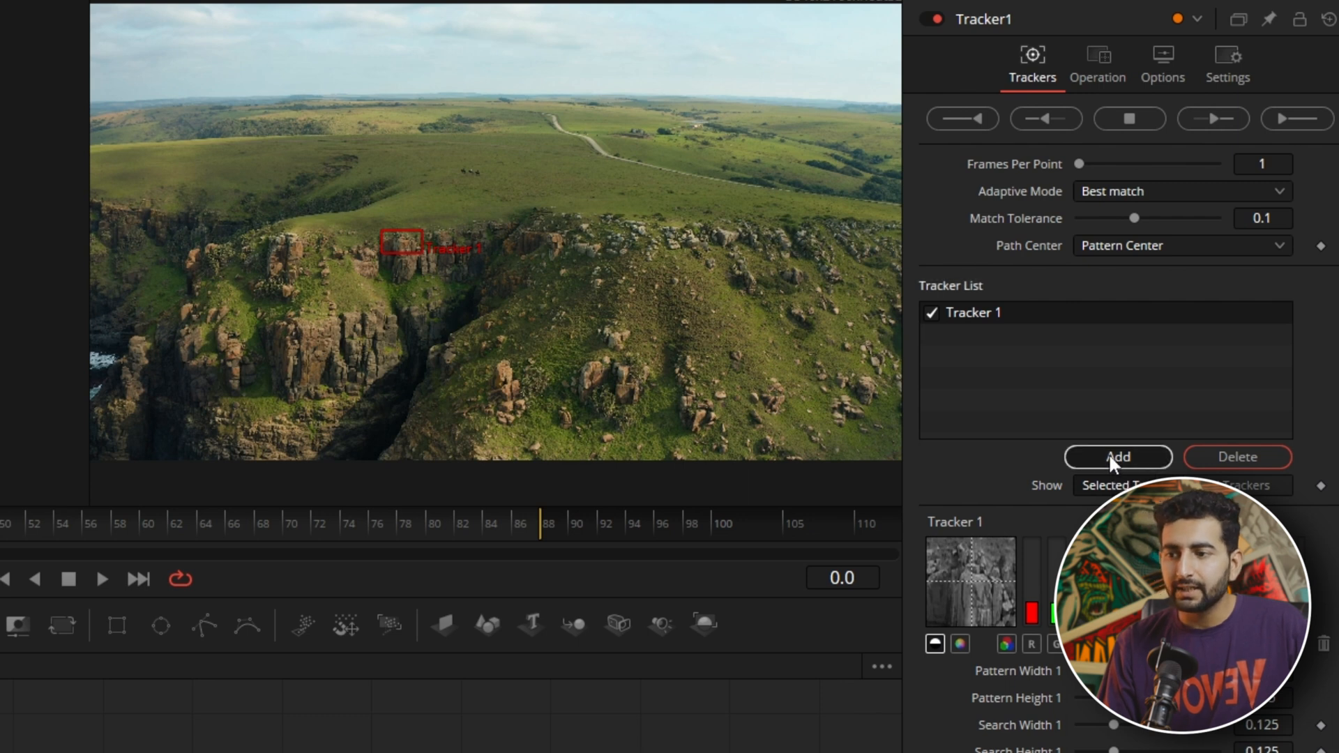
left_click(1108, 458)
left_click_drag(269, 343, 578, 244)
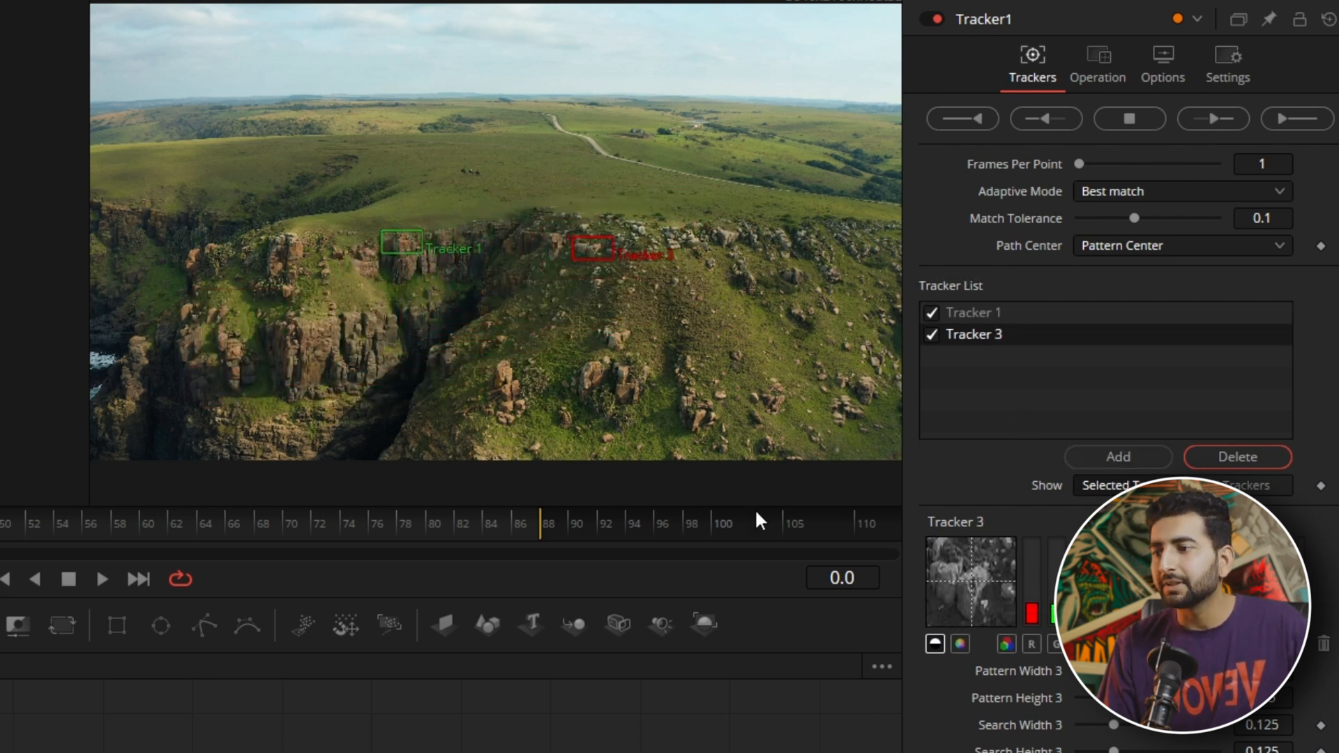
left_click(1212, 117)
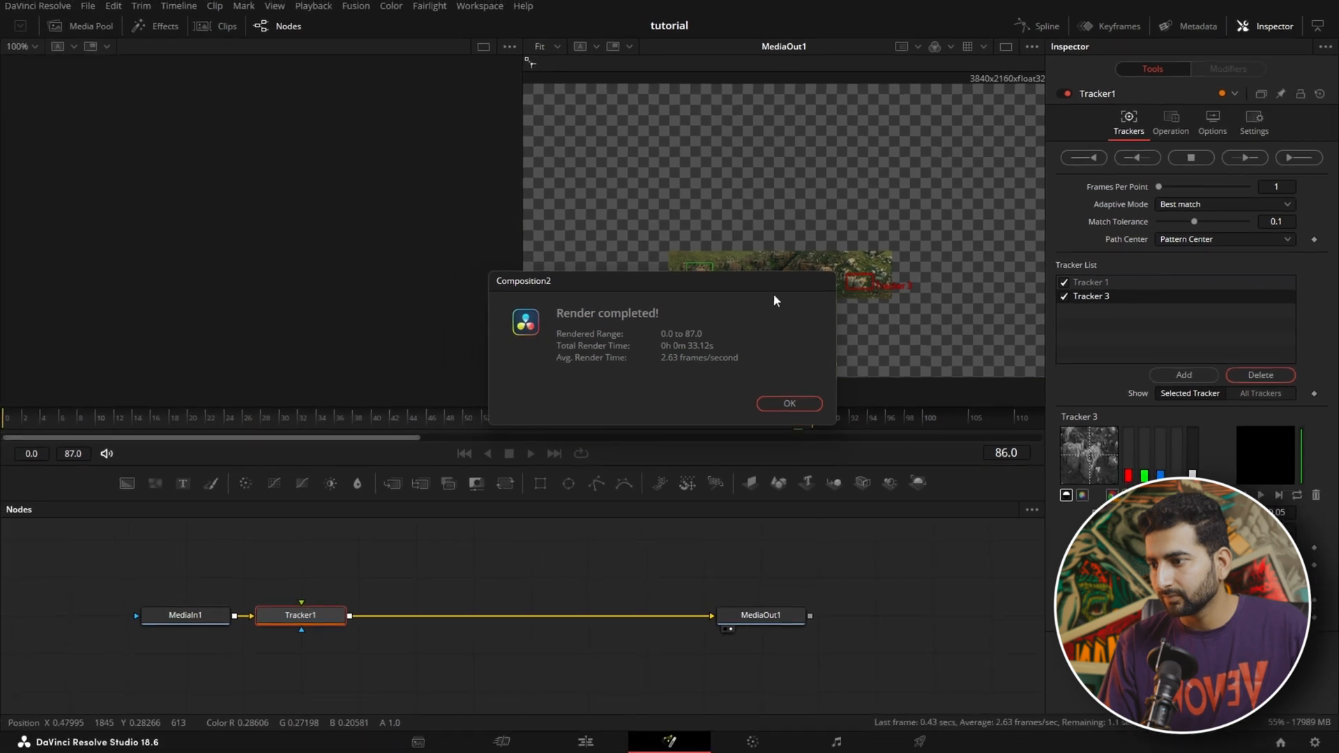
left_click(602, 468)
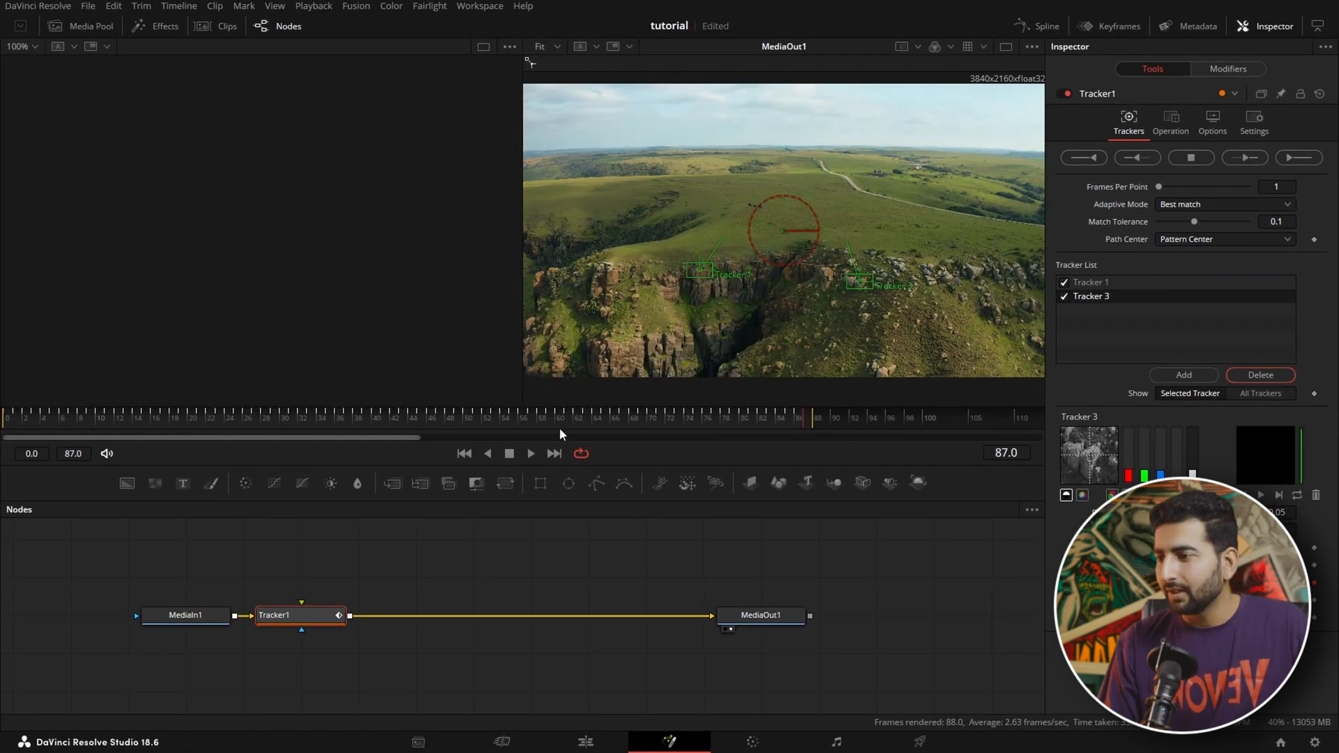
Step: Add an unconnected Text+ node containing the title "DavinciGuru presents"
left_click(458, 562)
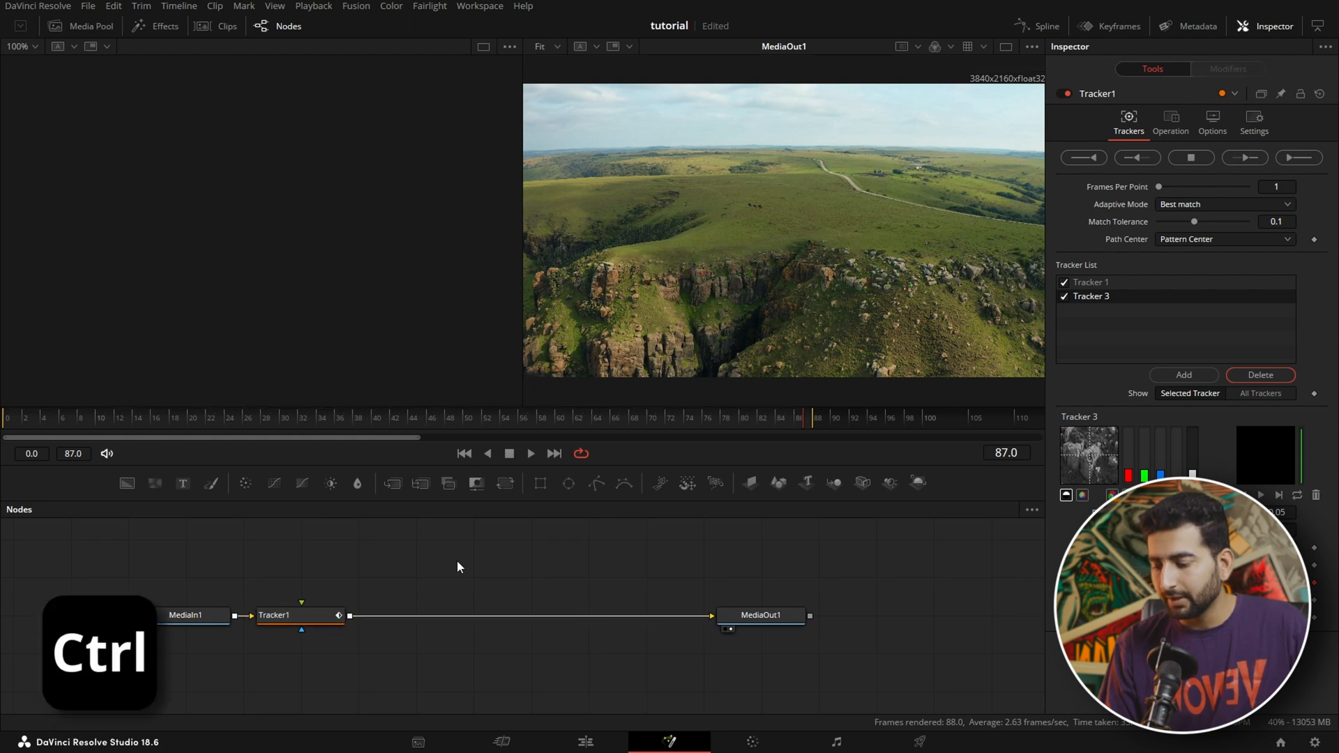
key("ctrl+space")
type("tracker")
key("BackSpace")
key("BackSpace")
key("BackSpace")
key("BackSpace")
key("BackSpace")
key("BackSpace")
type("e")
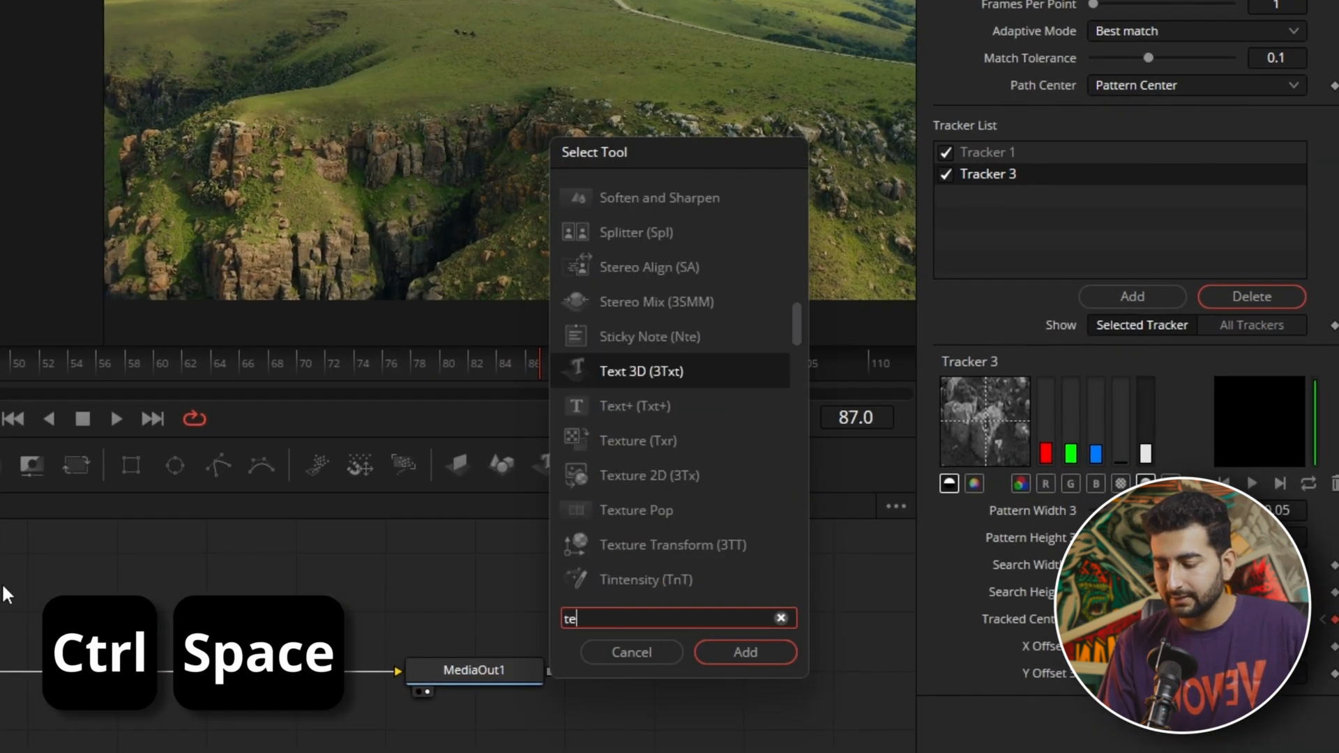
type("xt")
left_click(657, 262)
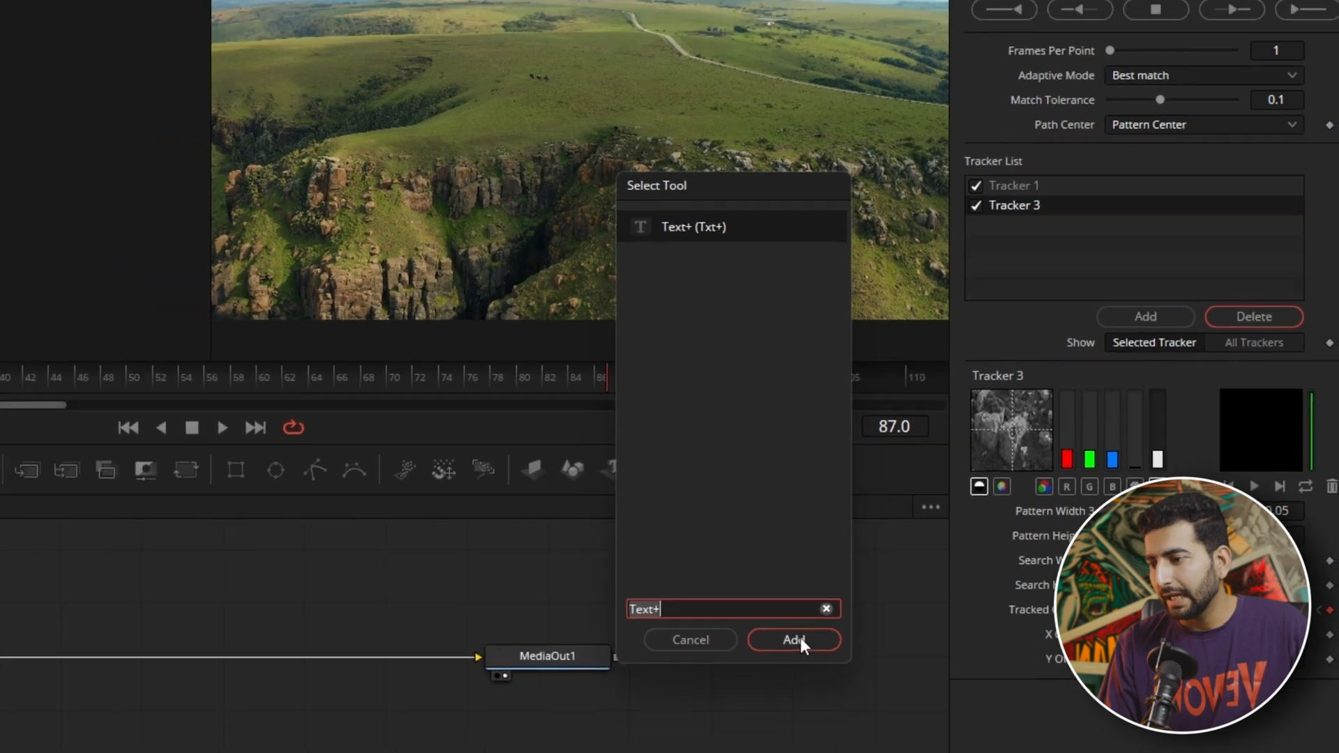
left_click(786, 643)
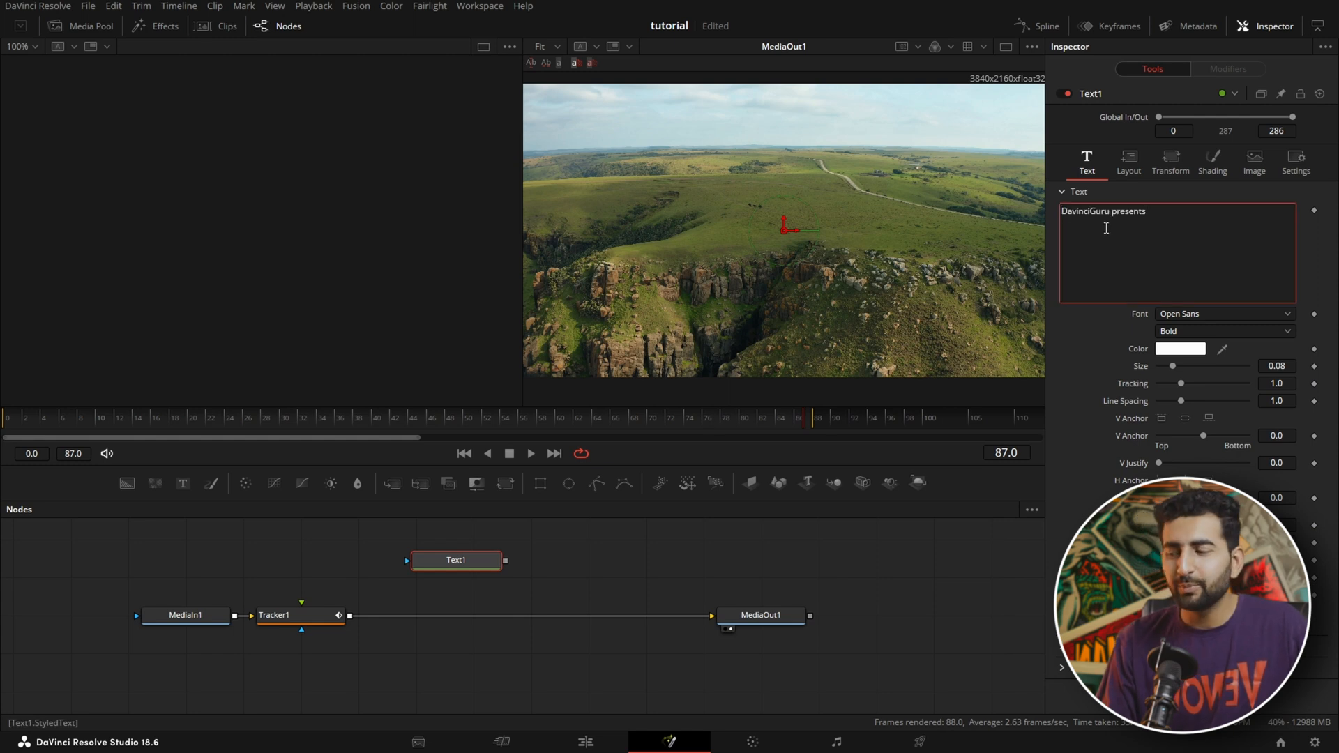
Step: Connect the text node to Tracker1's foreground input and set the tracker's operation to Match Move with Rotation turned off
left_click_drag(354, 543, 302, 622)
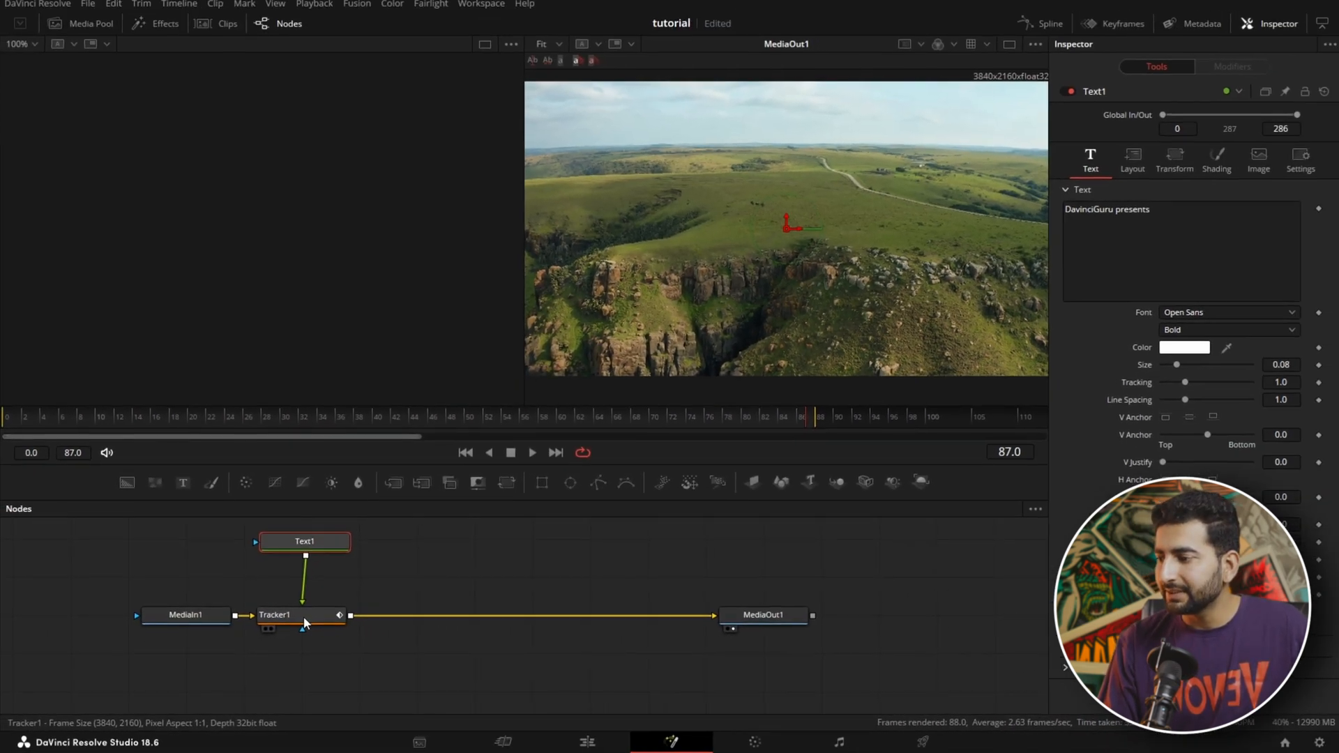
left_click(382, 589)
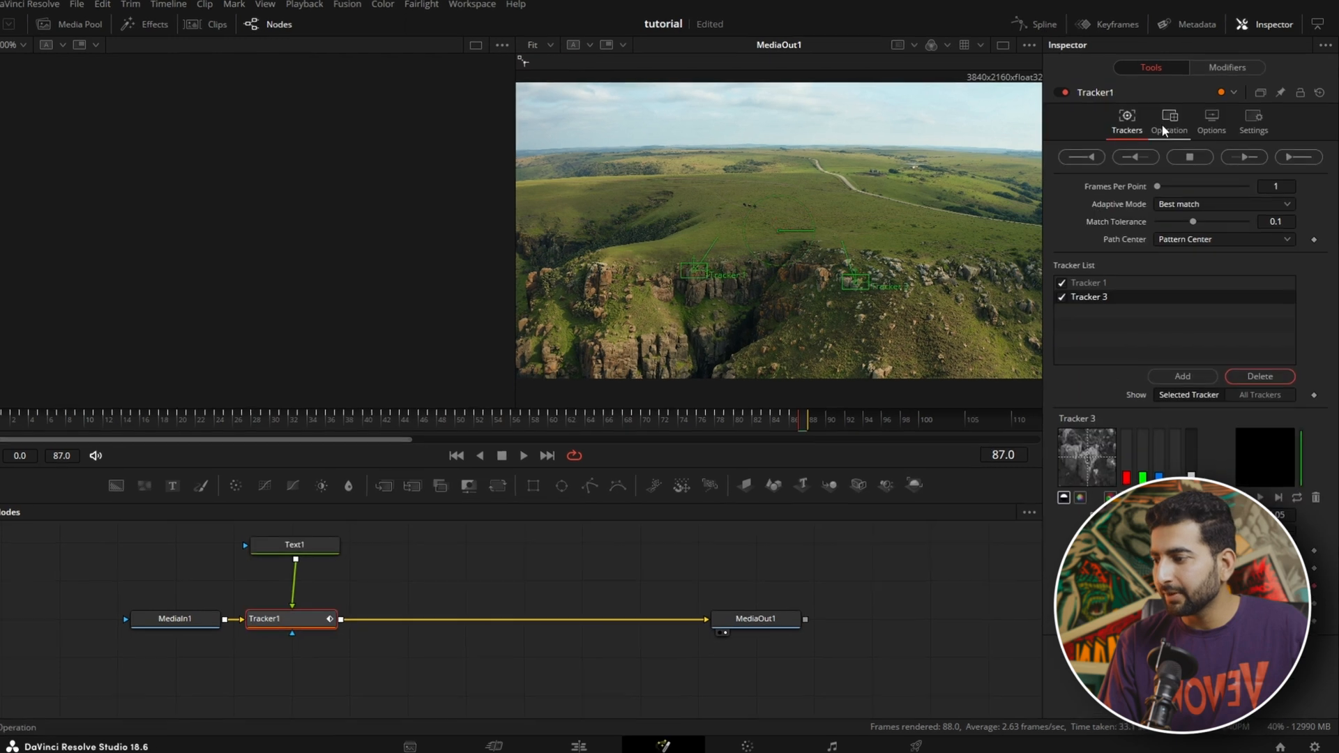
left_click(1162, 129)
left_click(1108, 113)
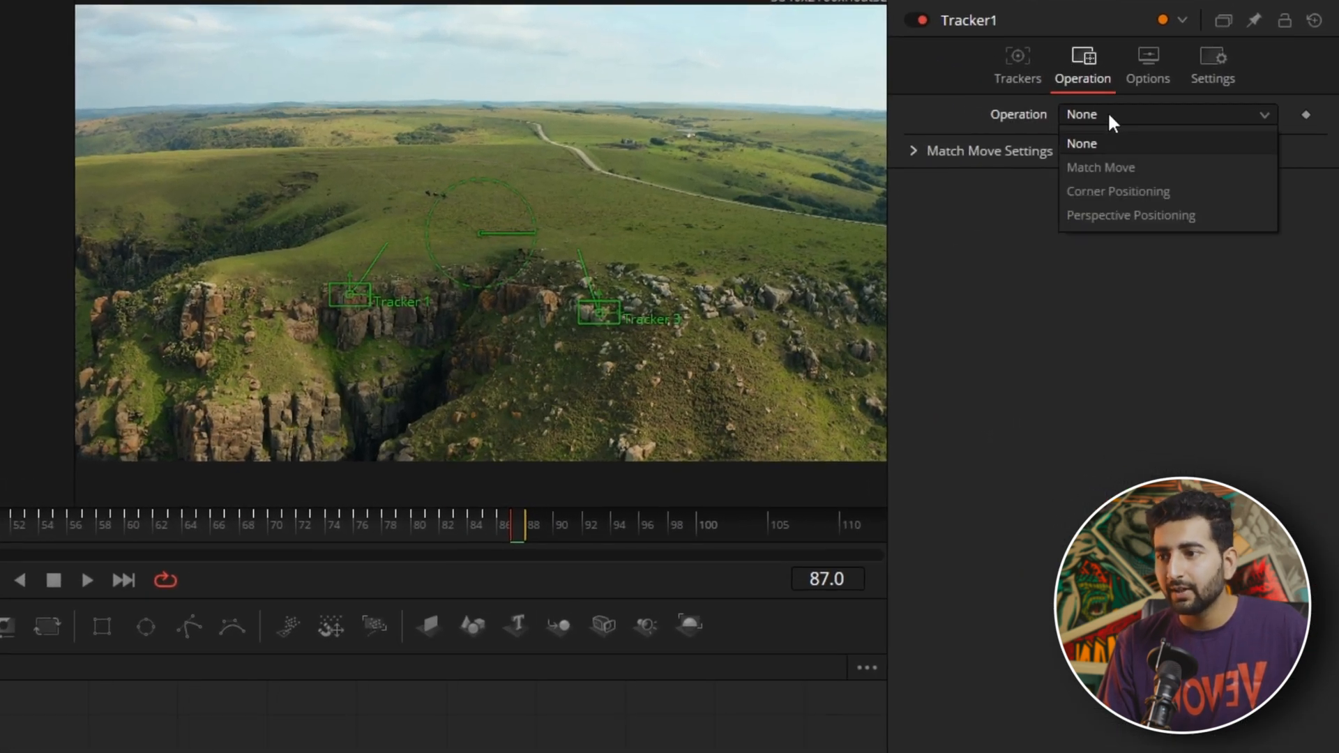
left_click(1112, 167)
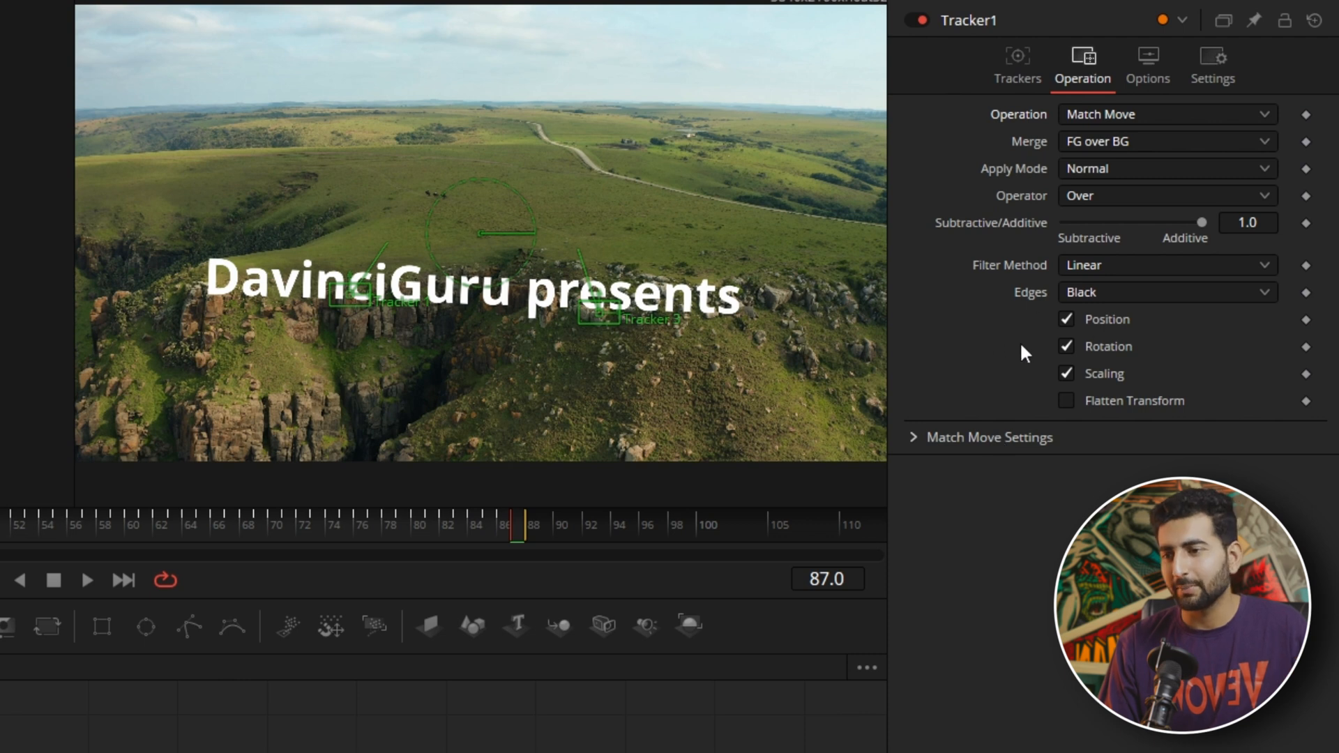
left_click(1065, 345)
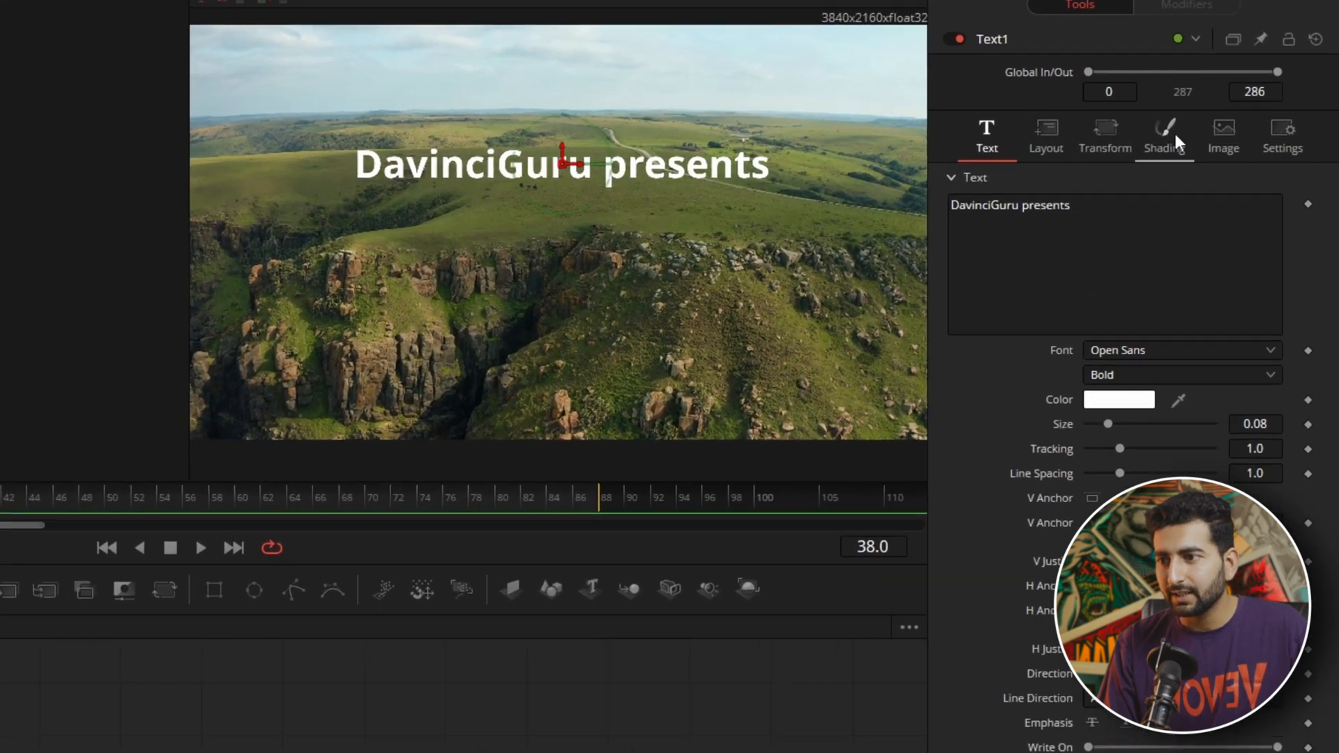
Step: Enable the Black Shadow shading element on the title and open its font choices
left_click(1212, 162)
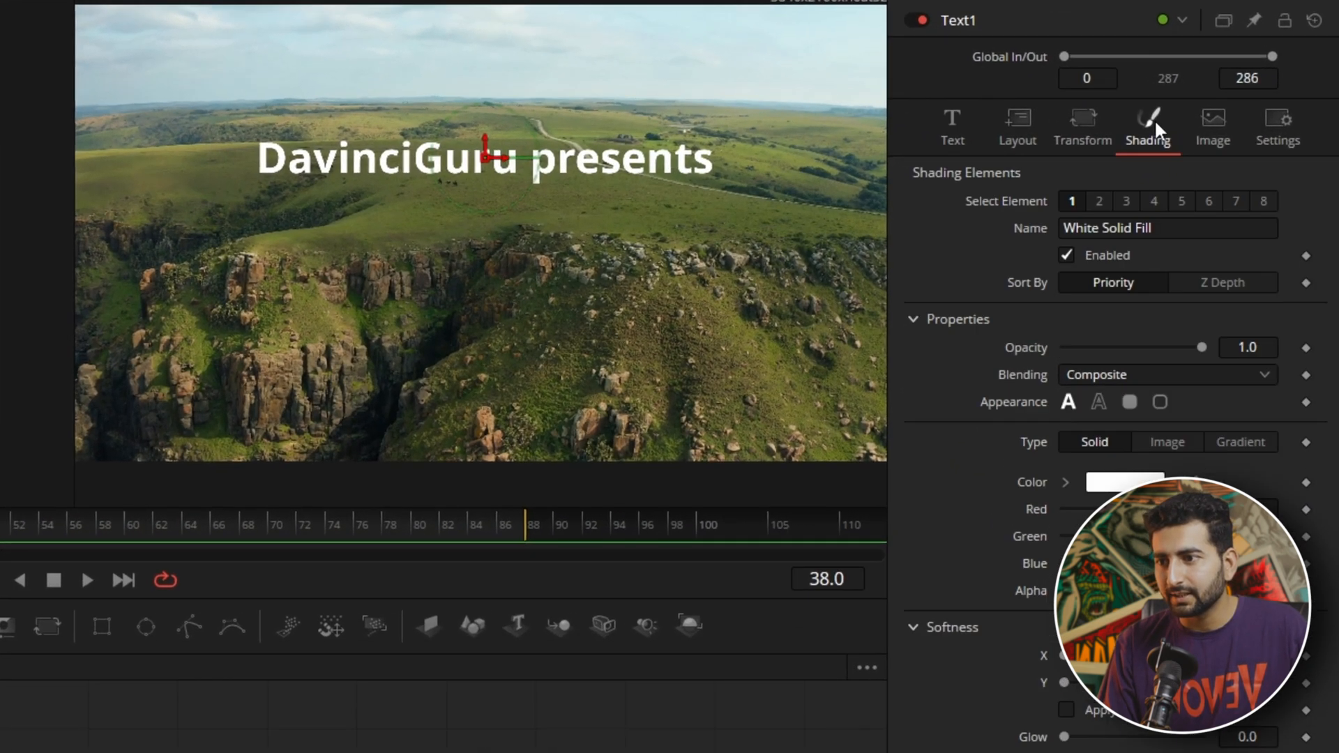
left_click(1126, 201)
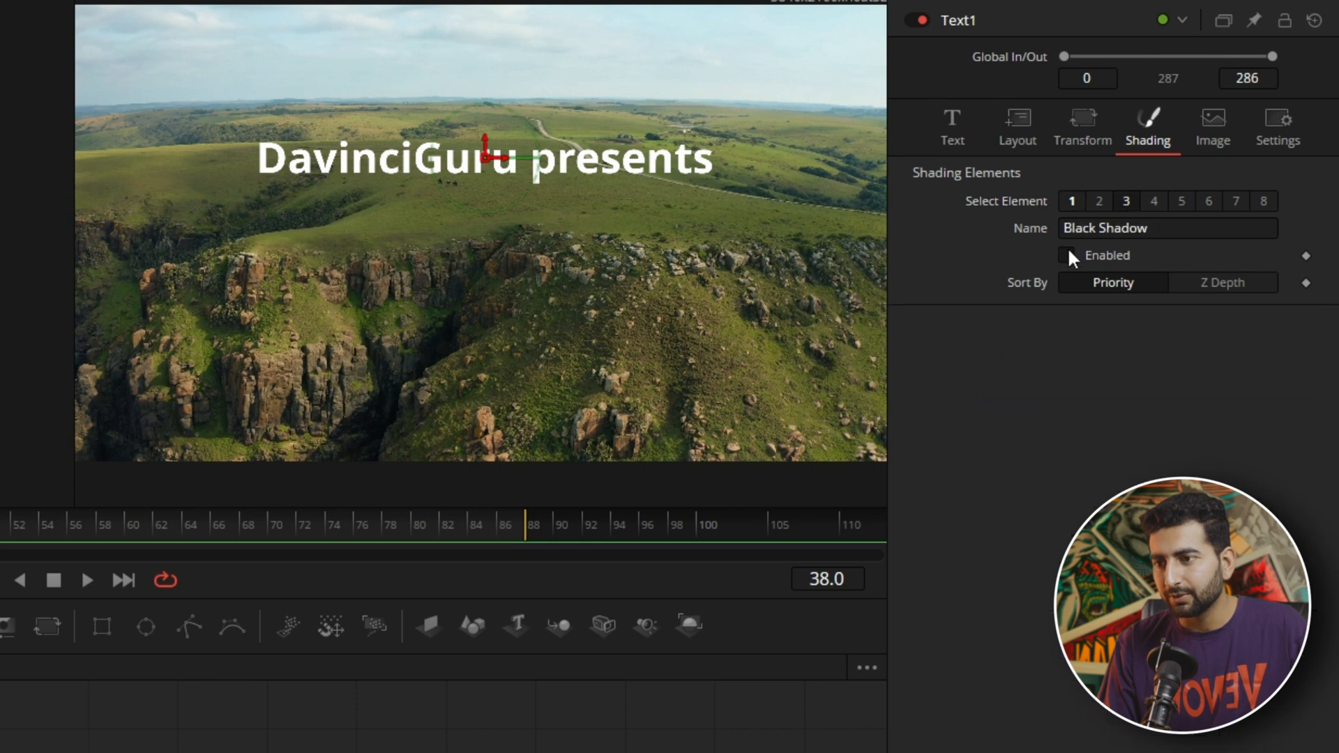
left_click(960, 123)
left_click(1154, 367)
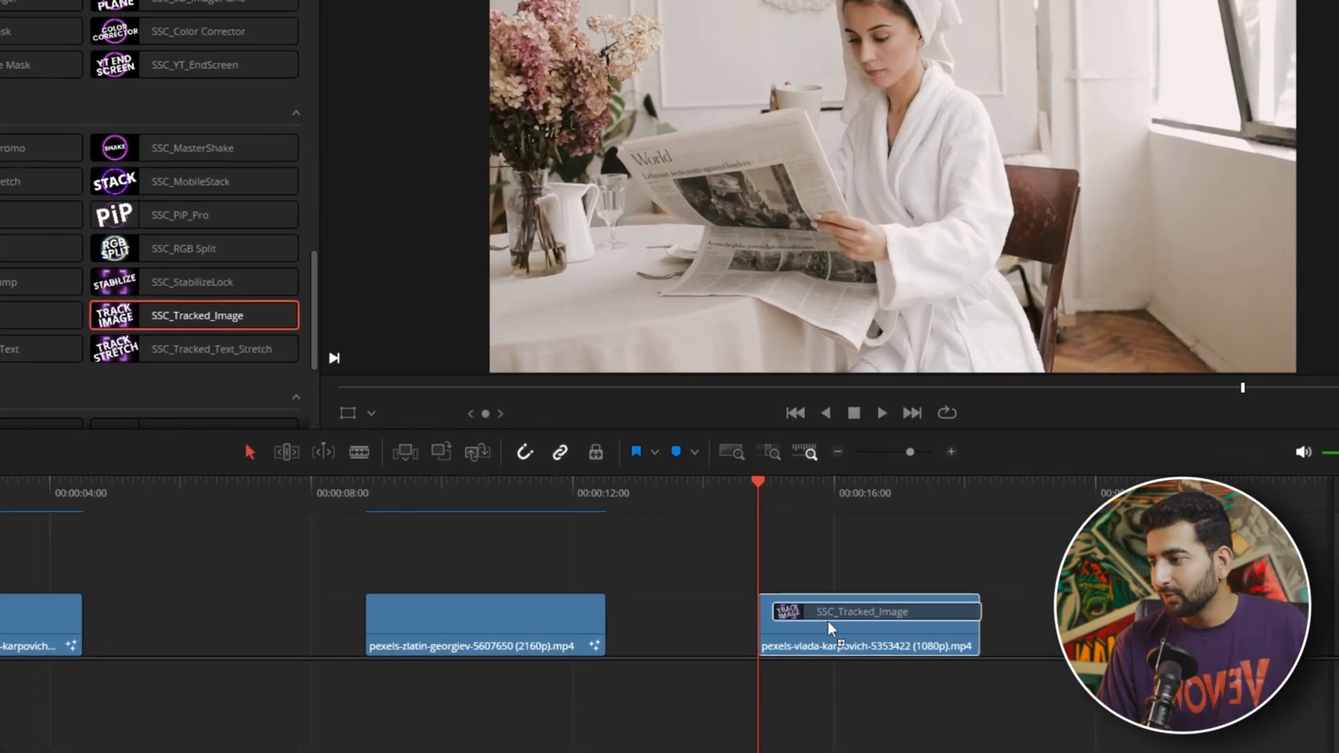
Step: Apply the SSC_Tracked_Image effect to the last clip on the timeline and load the newspaper clipping as its image file
left_click_drag(827, 621, 827, 622)
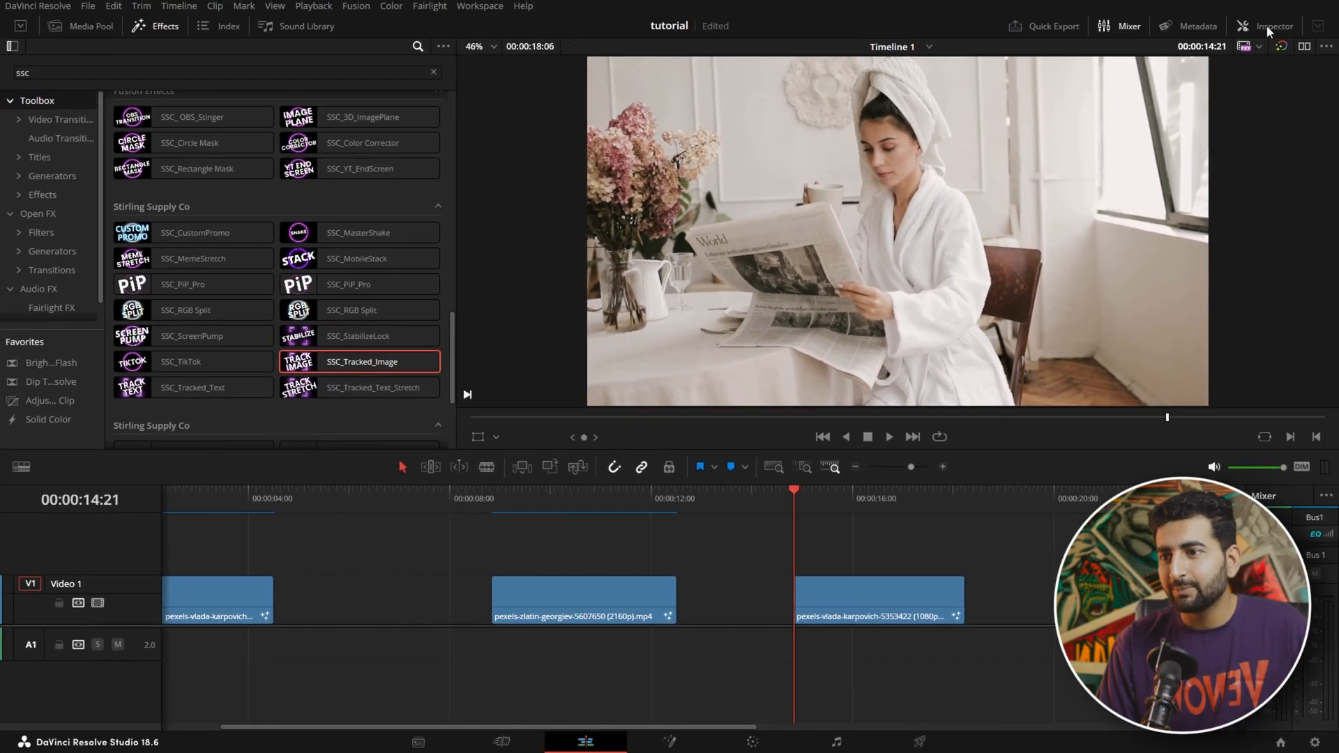
left_click(1266, 26)
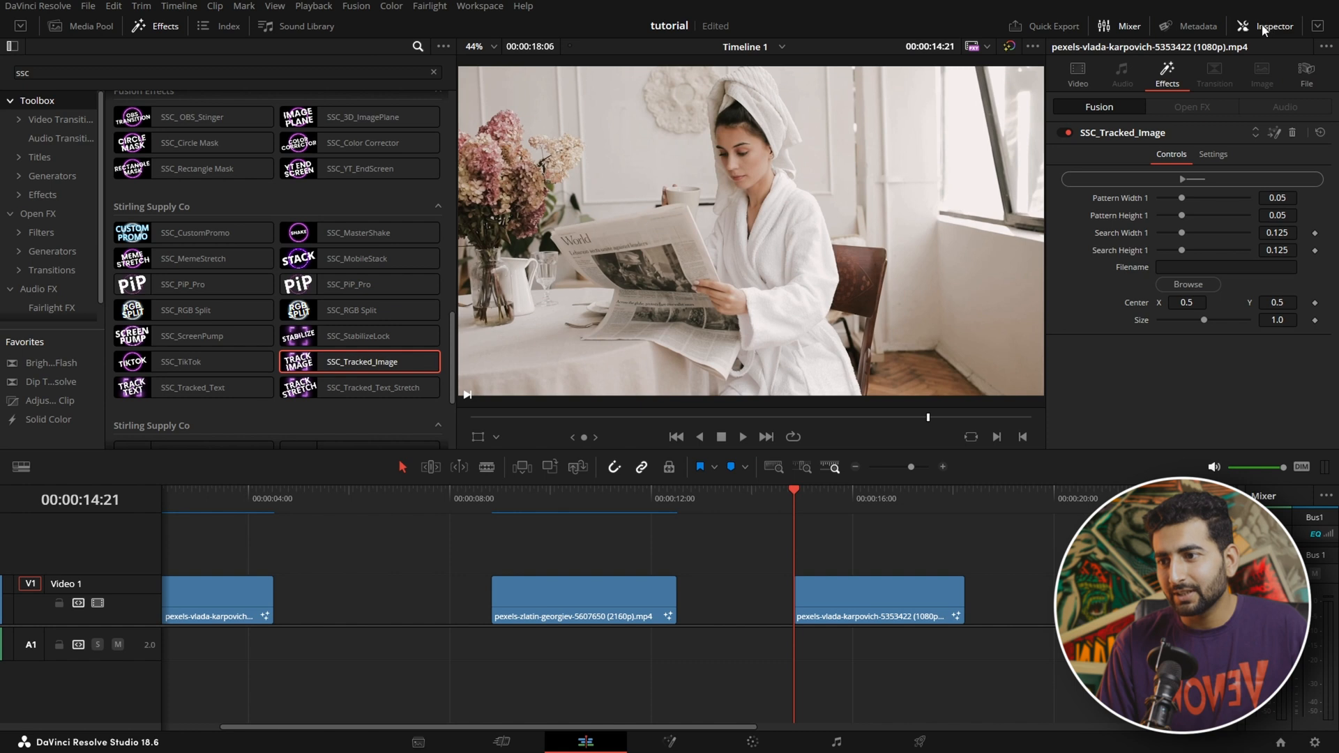
left_click(1198, 288)
left_click(269, 230)
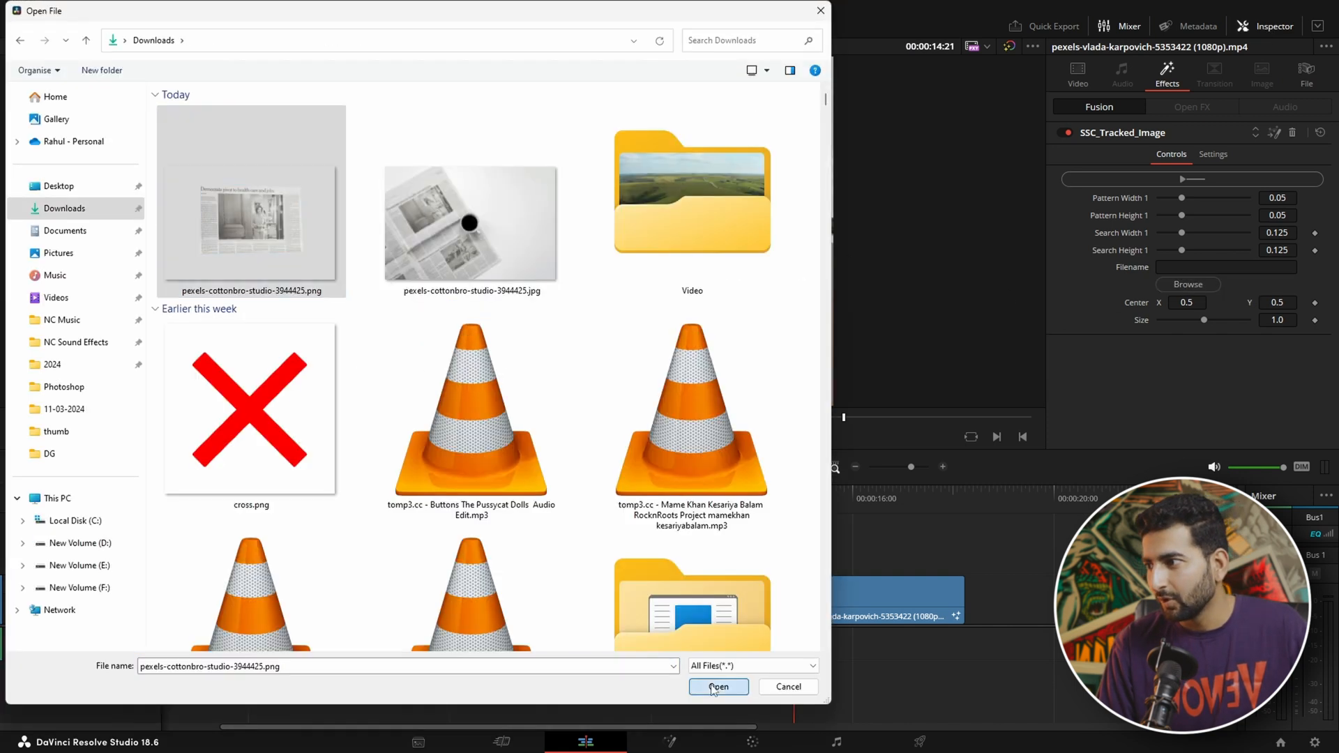
left_click(717, 686)
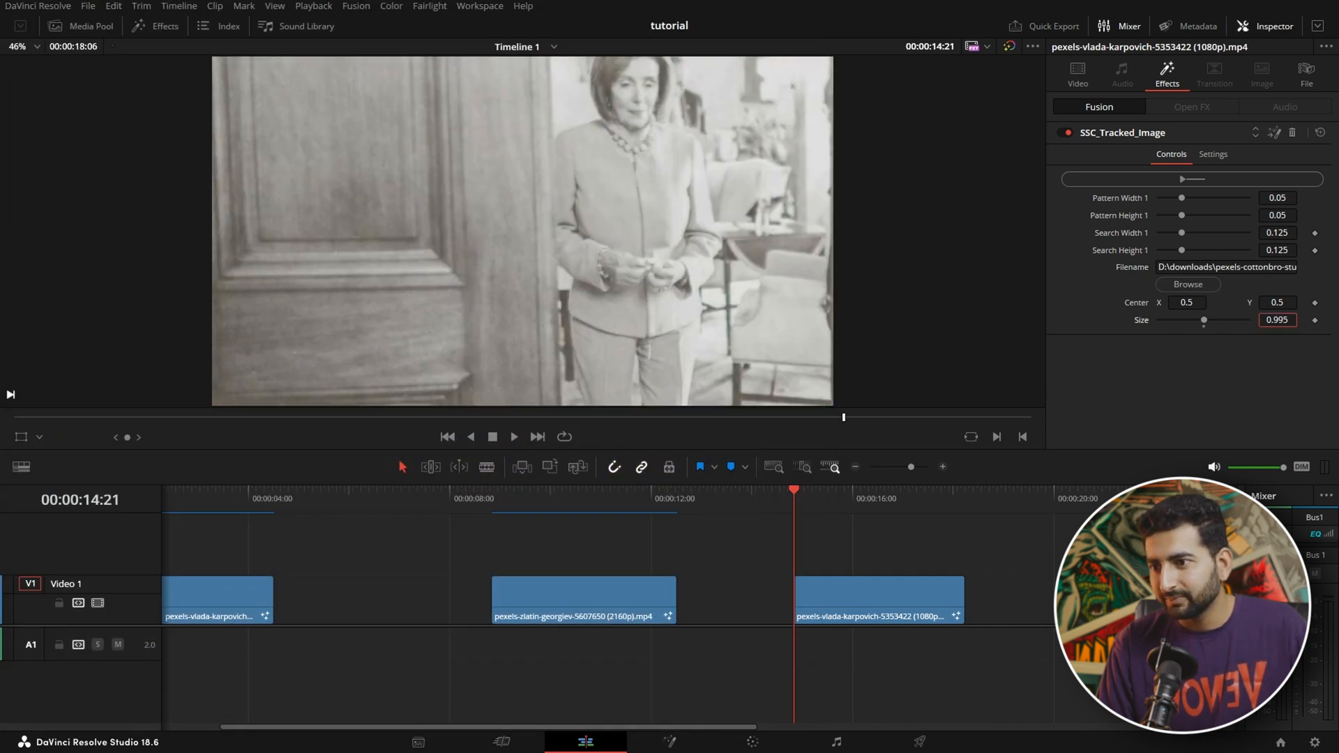
Step: Show the Fusion overlay in the viewer, position the tracking pattern on the newspaper's "World" heading and track the clip
left_click(39, 436)
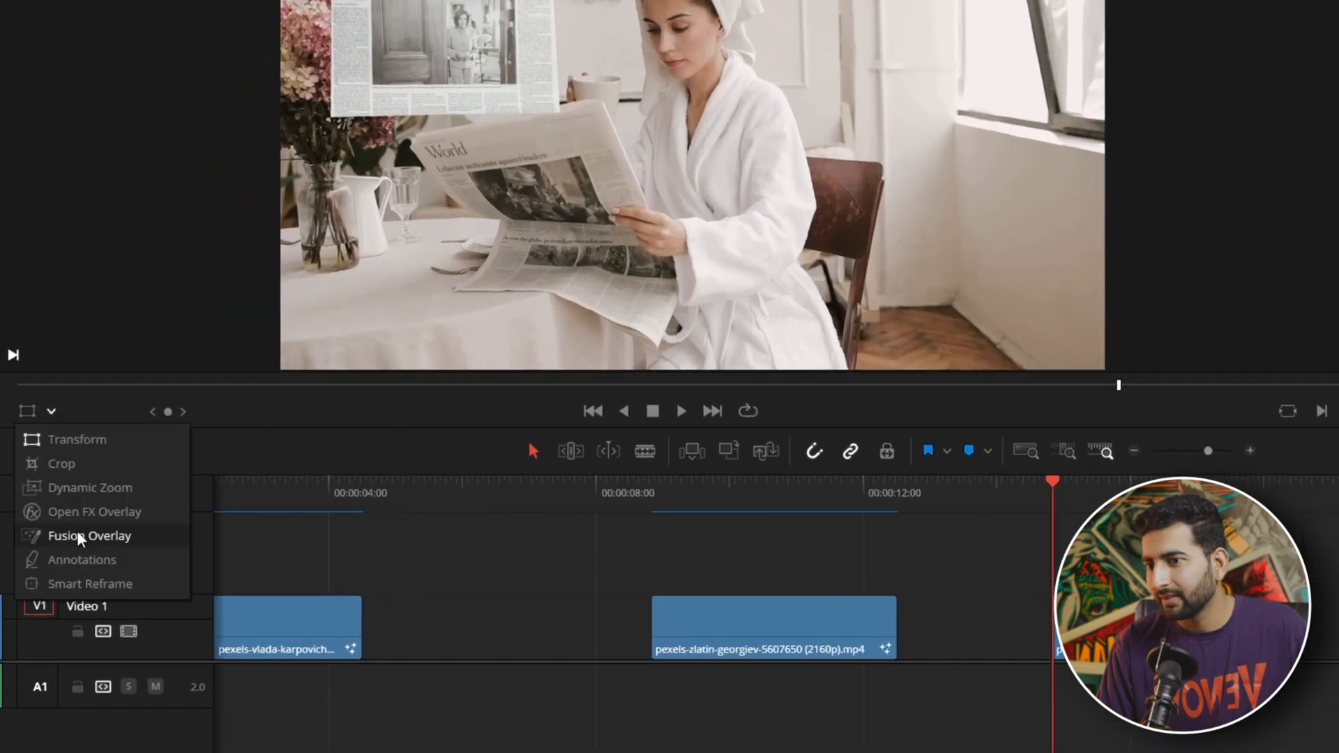
left_click(79, 536)
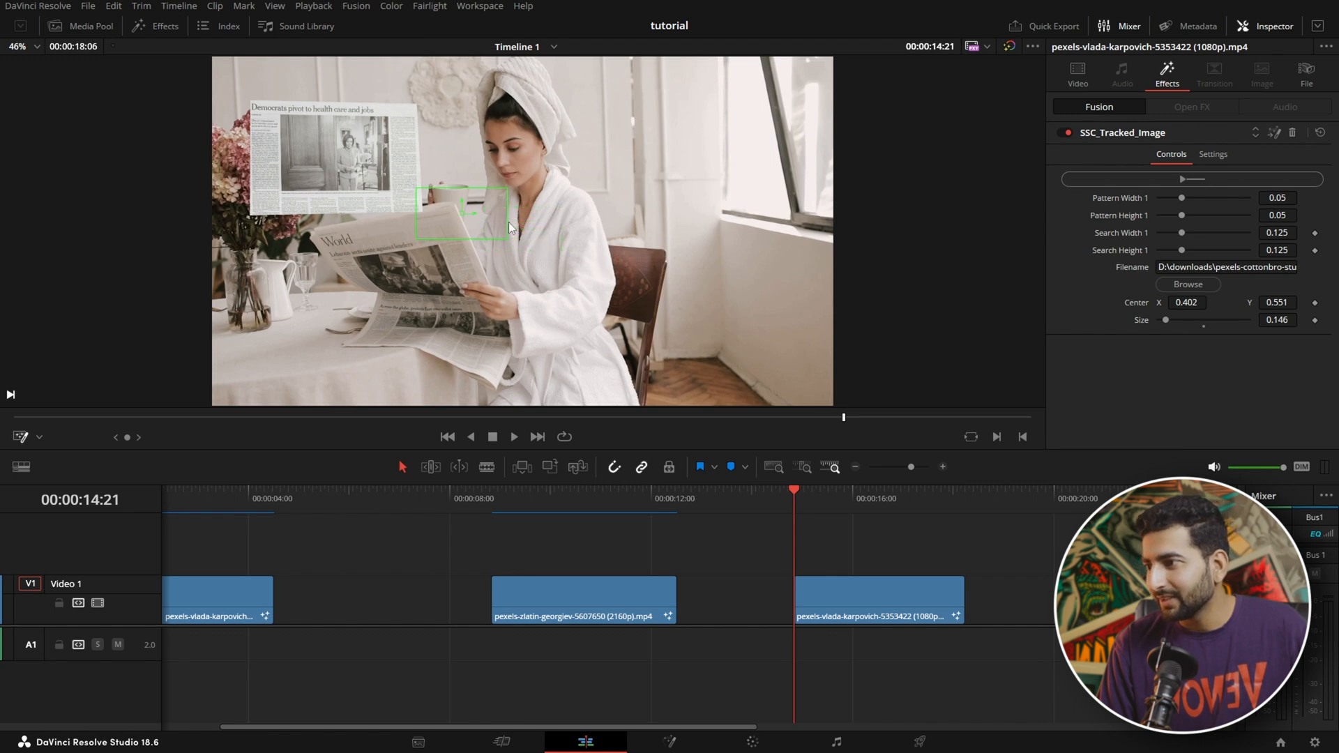
left_click_drag(510, 227, 487, 211)
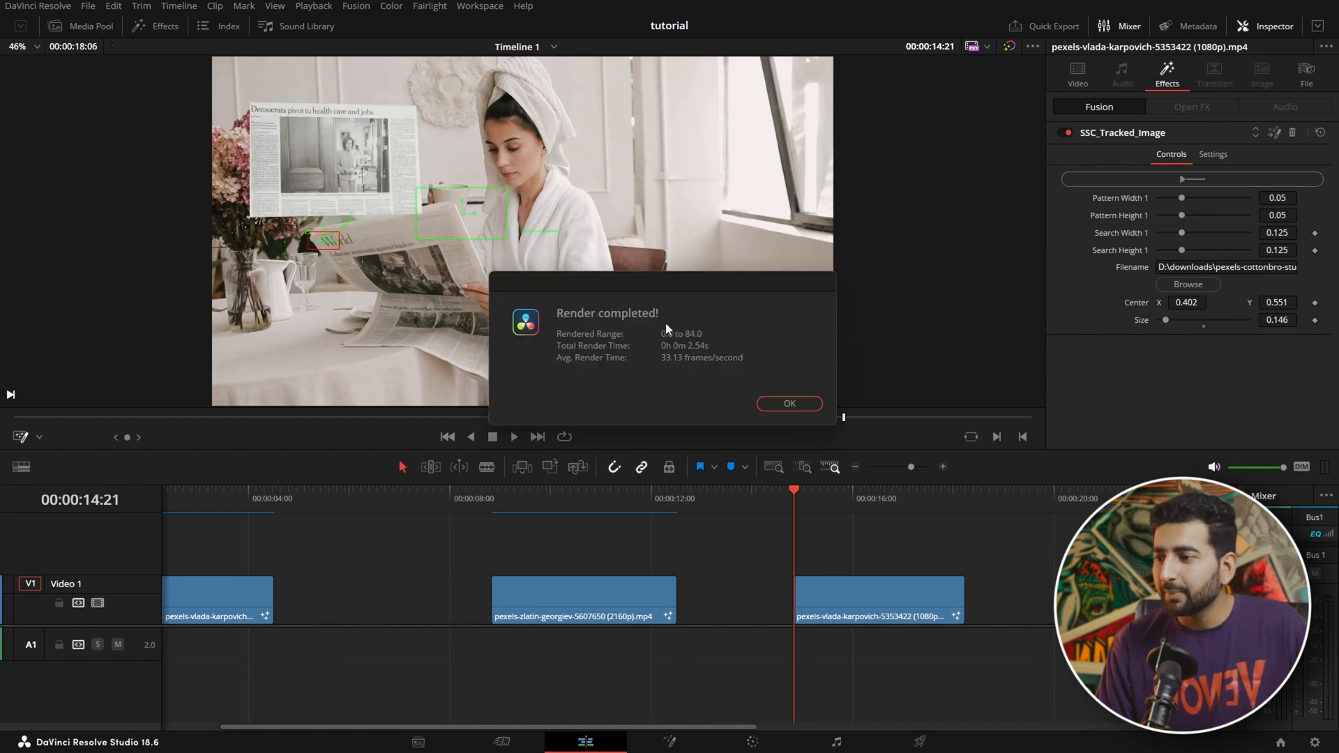
left_click(780, 403)
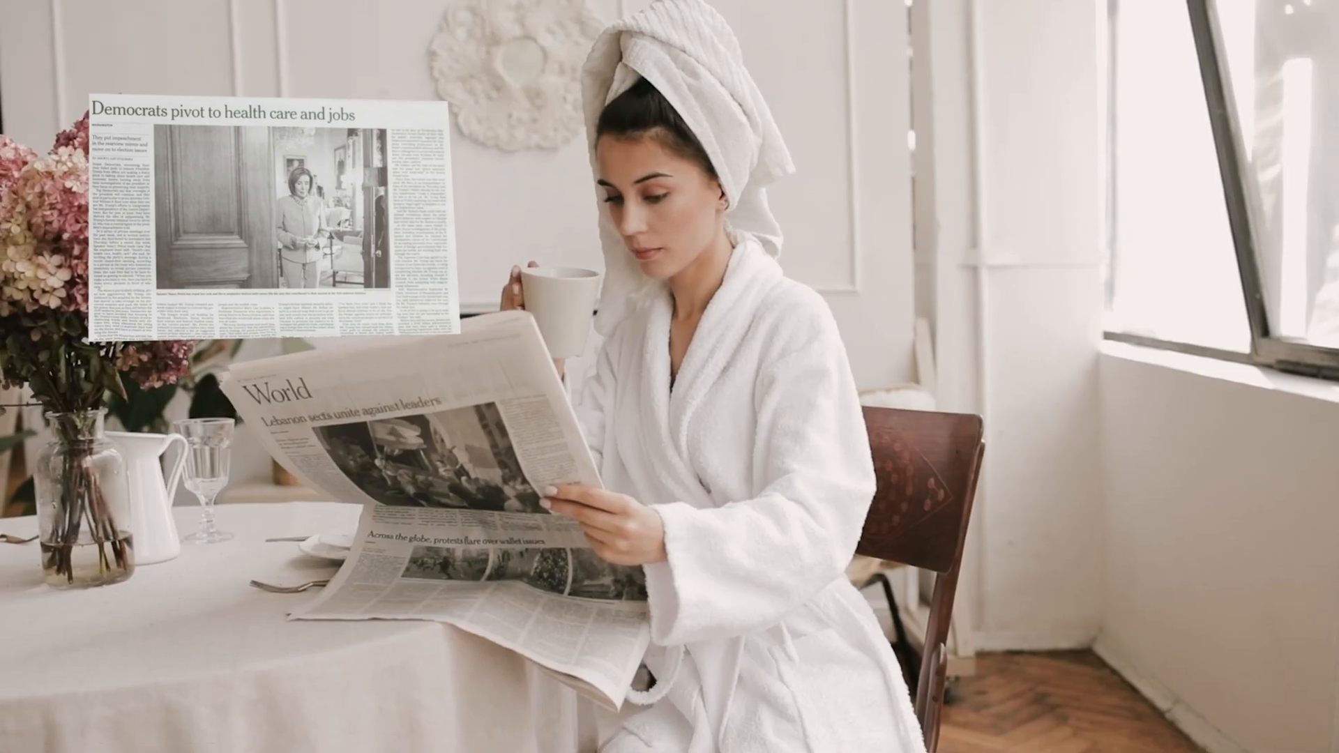